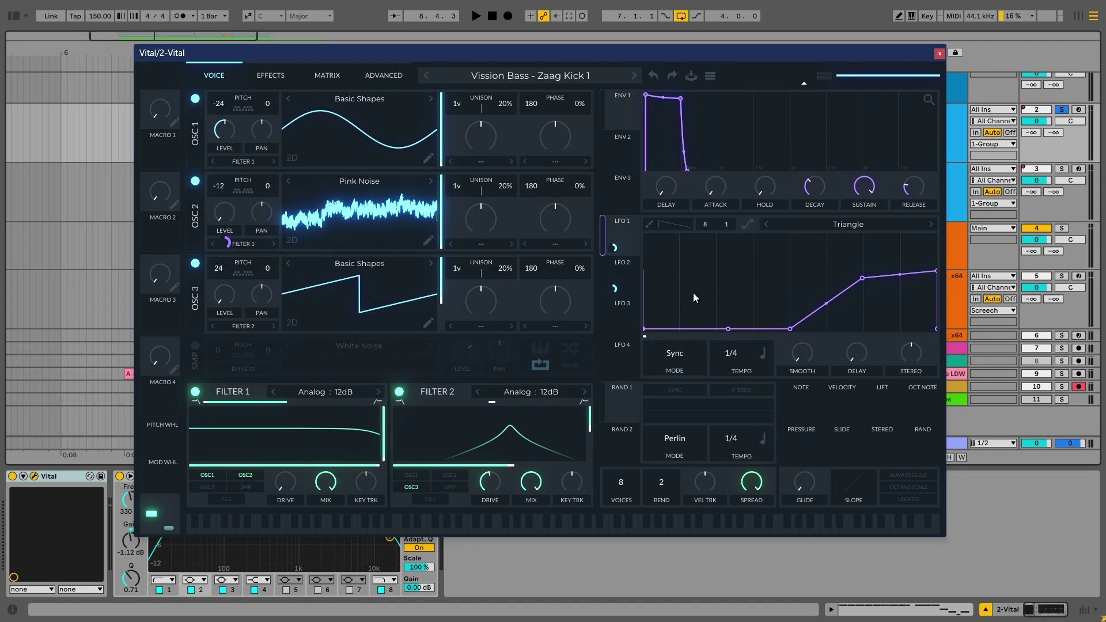
- Route oscillator 3 into Filter 2 and show LFO 2's square shape in the modulator graph
{"action": "mouse_move", "coordinate": [226, 246]}
{"action": "left_click", "coordinate": [273, 326]}
{"action": "left_click", "coordinate": [626, 275]}
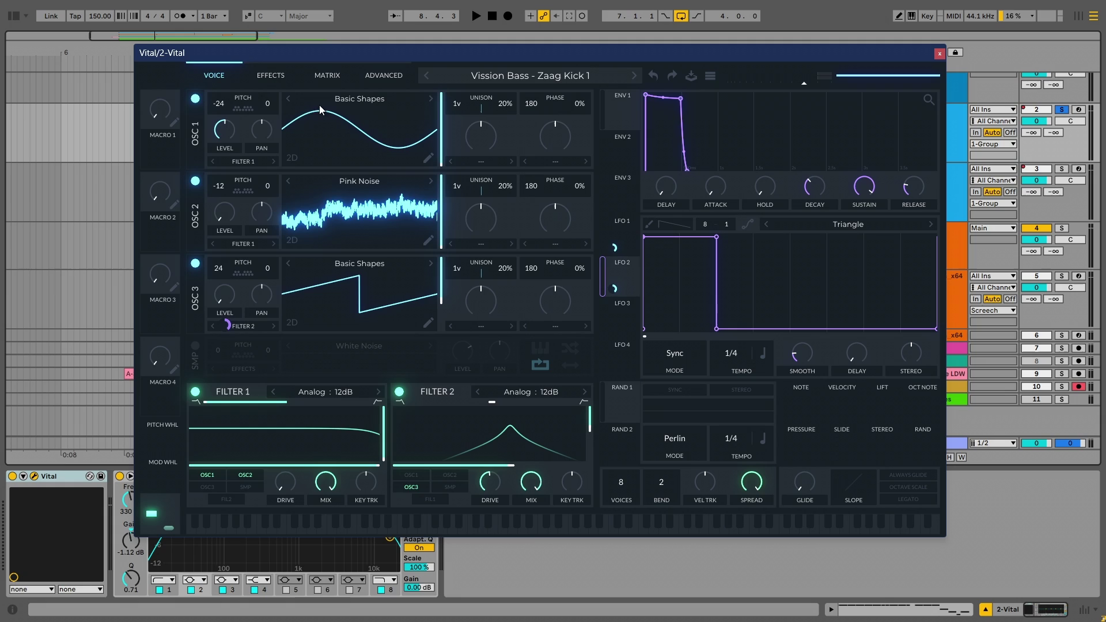
- Switch off the compressor, filter, reverb, equalizer and distortion effects, then play a note to hear the dry sound
{"action": "left_click", "coordinate": [281, 81]}
{"action": "left_click", "coordinate": [222, 80]}
{"action": "left_click", "coordinate": [272, 77]}
{"action": "left_click", "coordinate": [195, 145]}
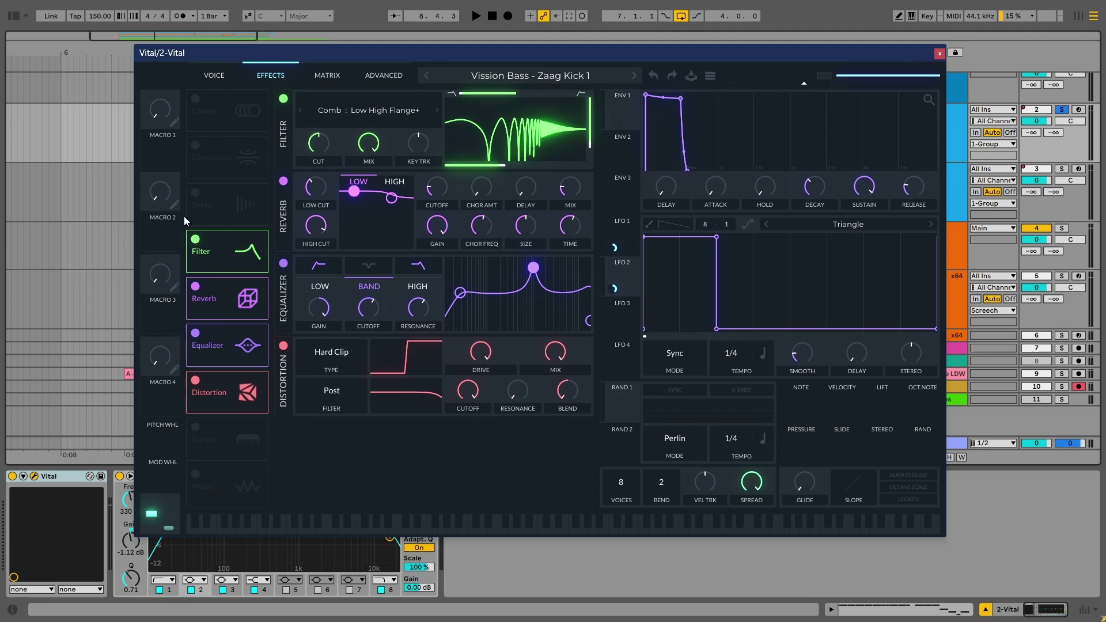
{"action": "left_click", "coordinate": [196, 239]}
{"action": "left_click", "coordinate": [195, 286]}
{"action": "left_click", "coordinate": [195, 333]}
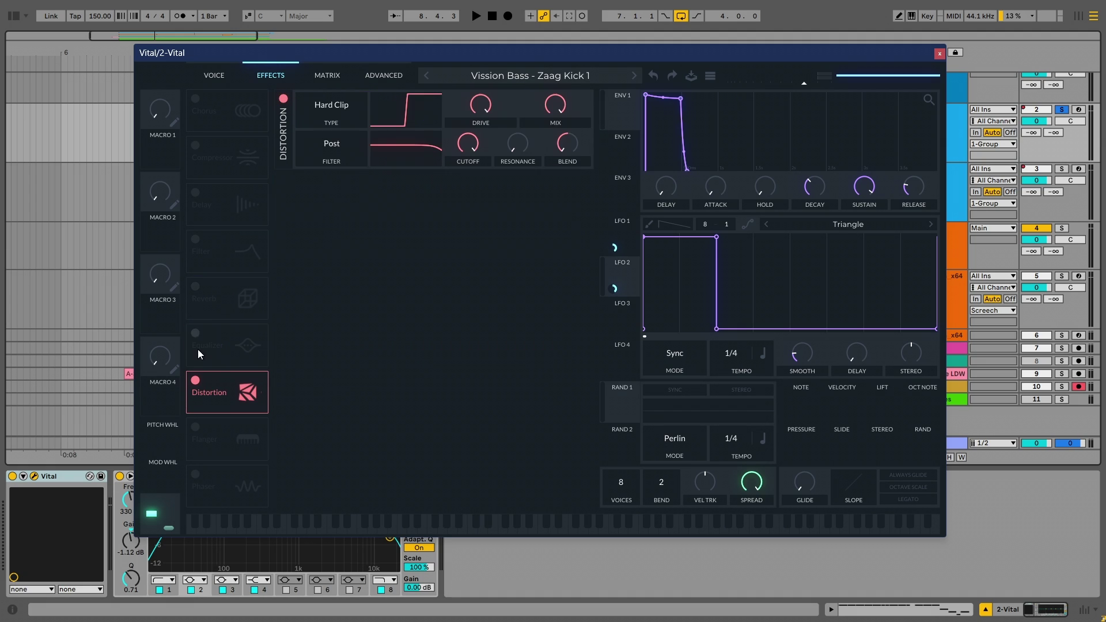
{"action": "left_click", "coordinate": [196, 380]}
{"action": "left_click", "coordinate": [220, 78]}
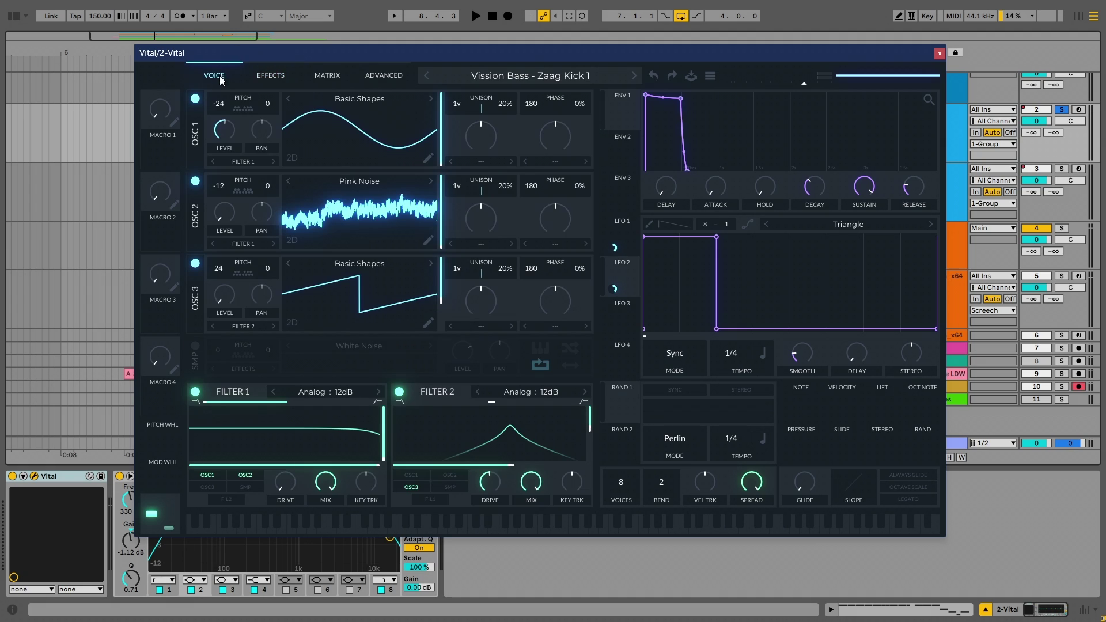
{"action": "left_click", "coordinate": [501, 530]}
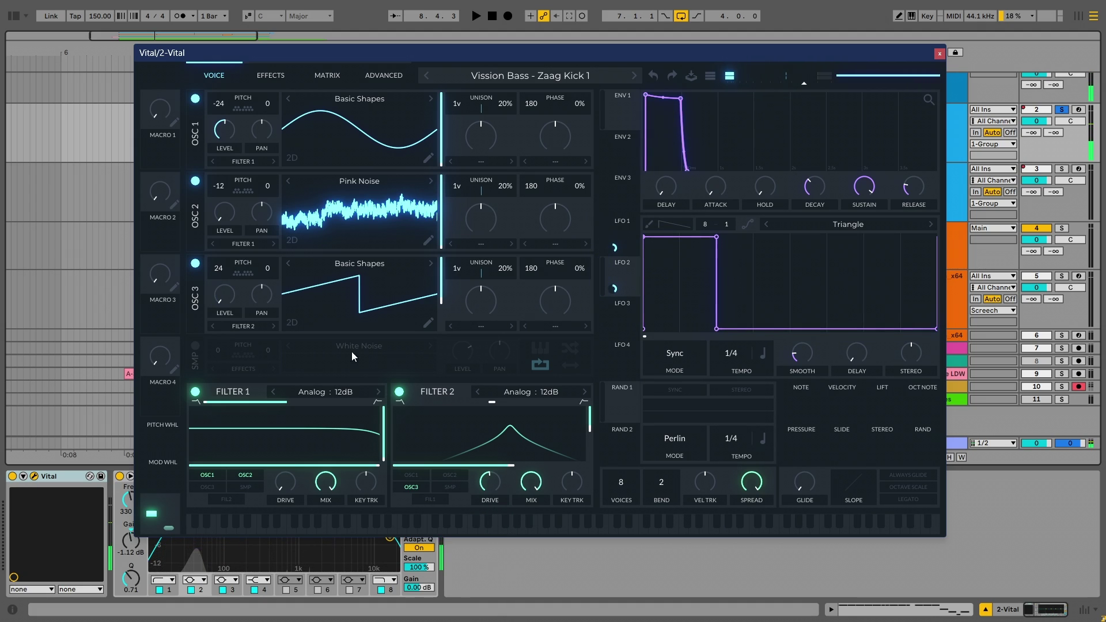
- Enable the Compressor, Comb filter, Reverb, Equalizer and Hard Clip Distortion effects
{"action": "left_click", "coordinate": [271, 76]}
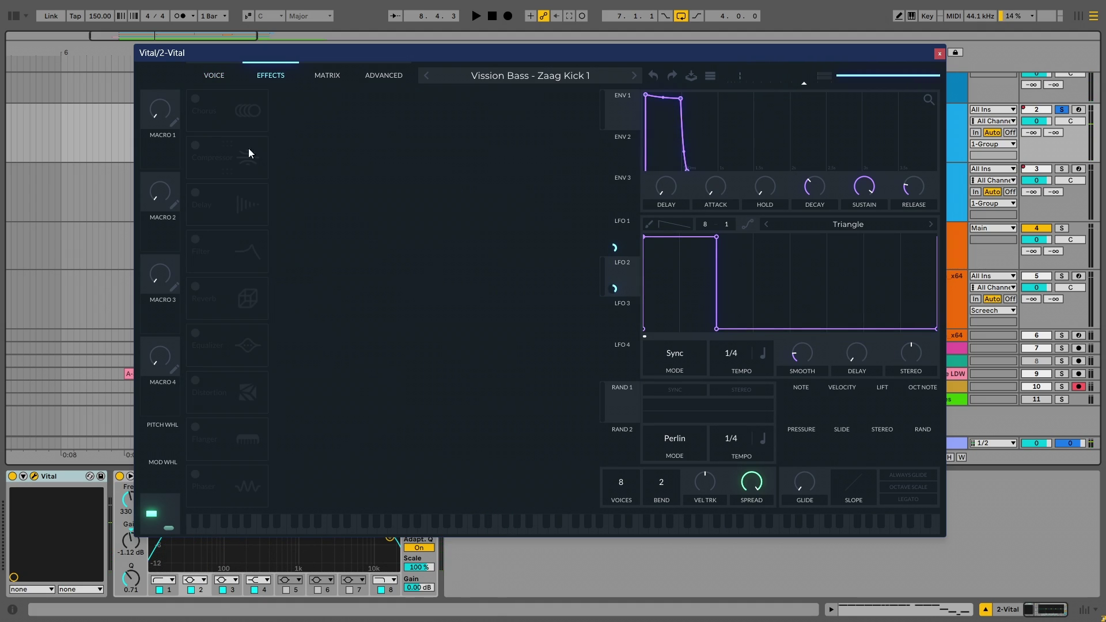
{"action": "left_click", "coordinate": [197, 145]}
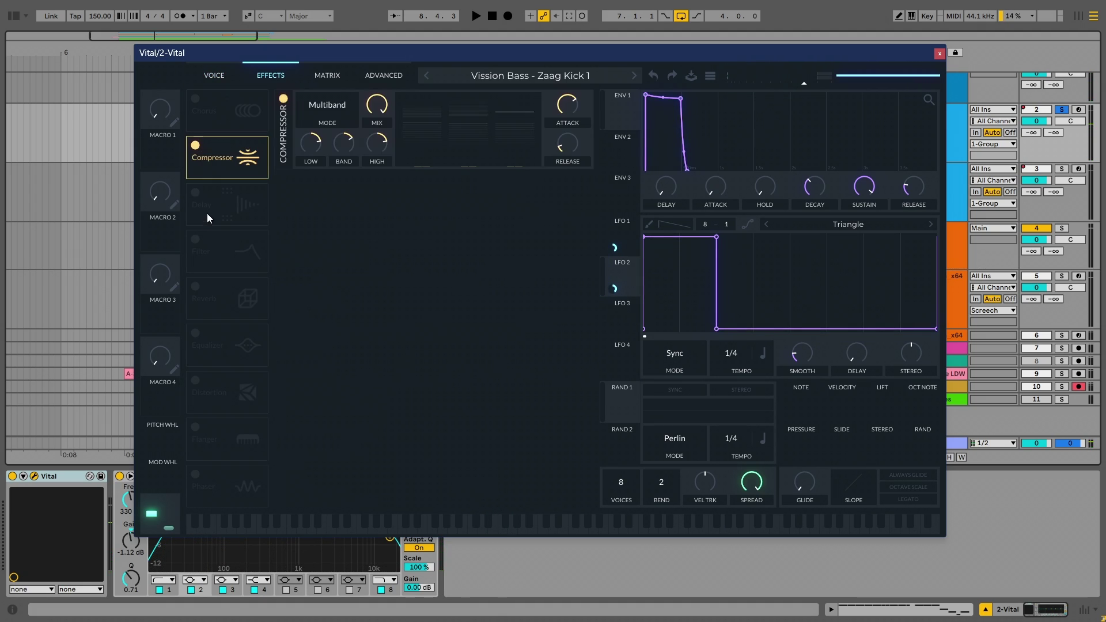
{"action": "left_click", "coordinate": [198, 254]}
{"action": "left_click", "coordinate": [197, 311]}
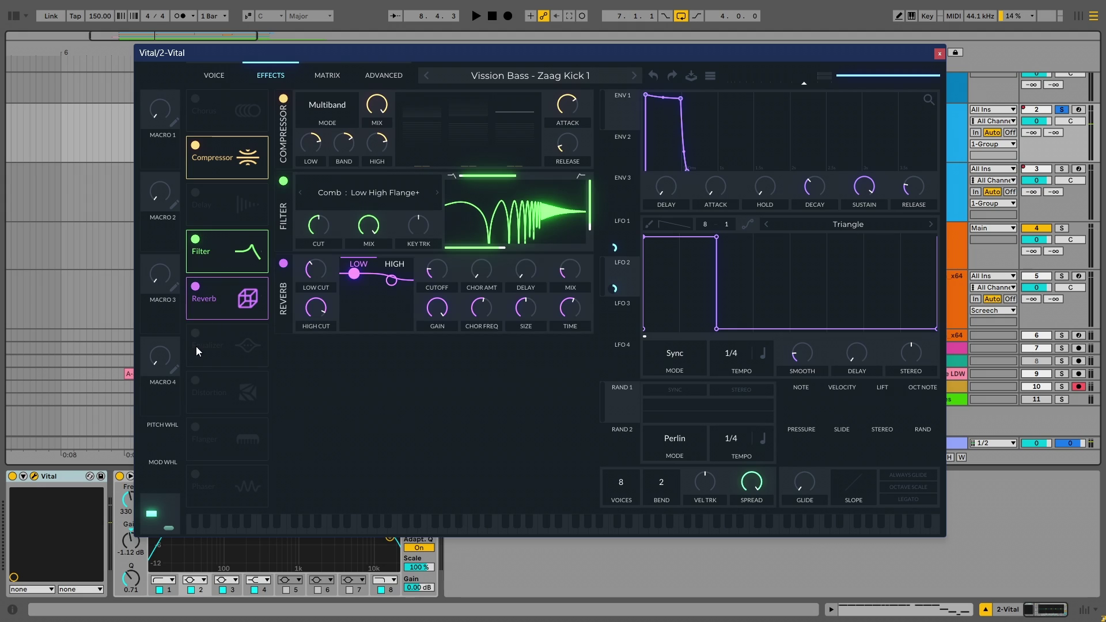
{"action": "left_click", "coordinate": [195, 347]}
{"action": "left_click", "coordinate": [198, 389]}
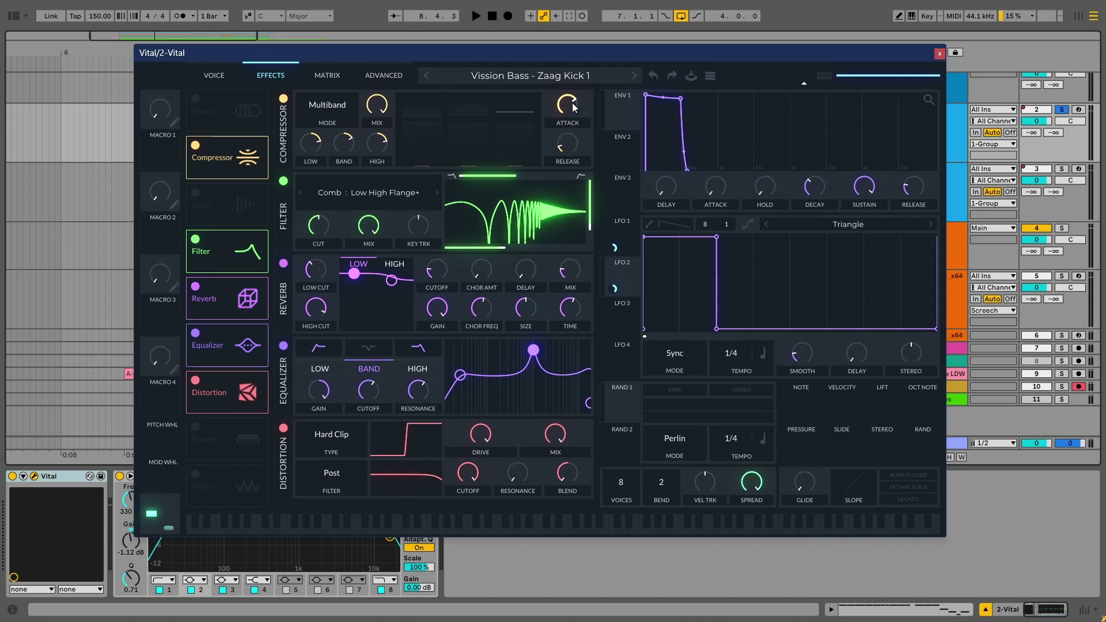
{"action": "mouse_move", "coordinate": [573, 107]}
{"action": "left_click", "coordinate": [502, 525]}
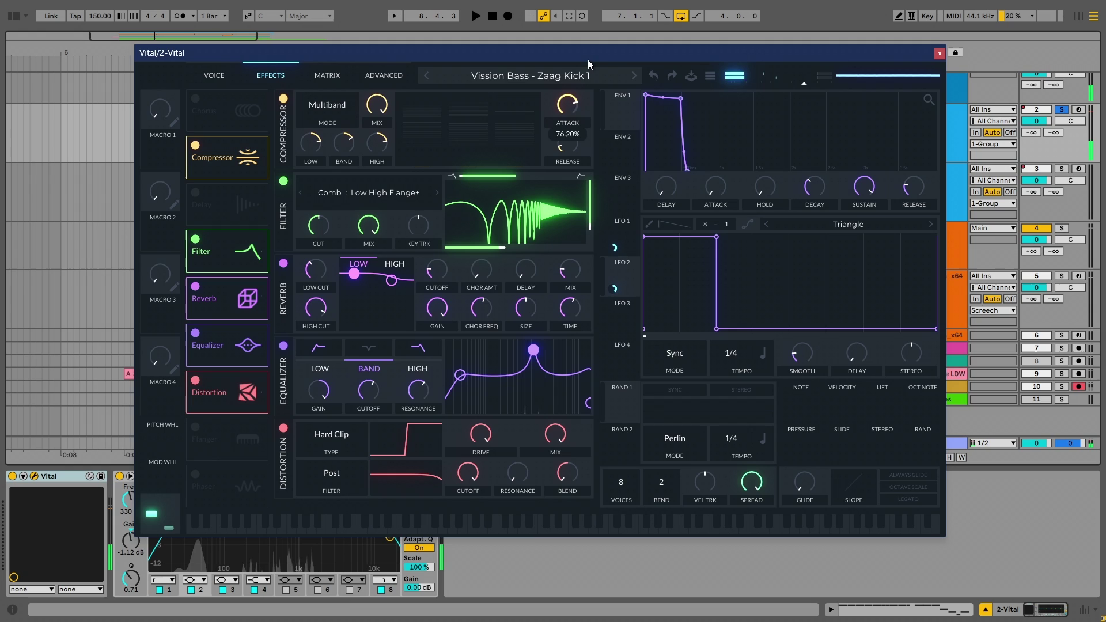
{"action": "mouse_move", "coordinate": [581, 107]}
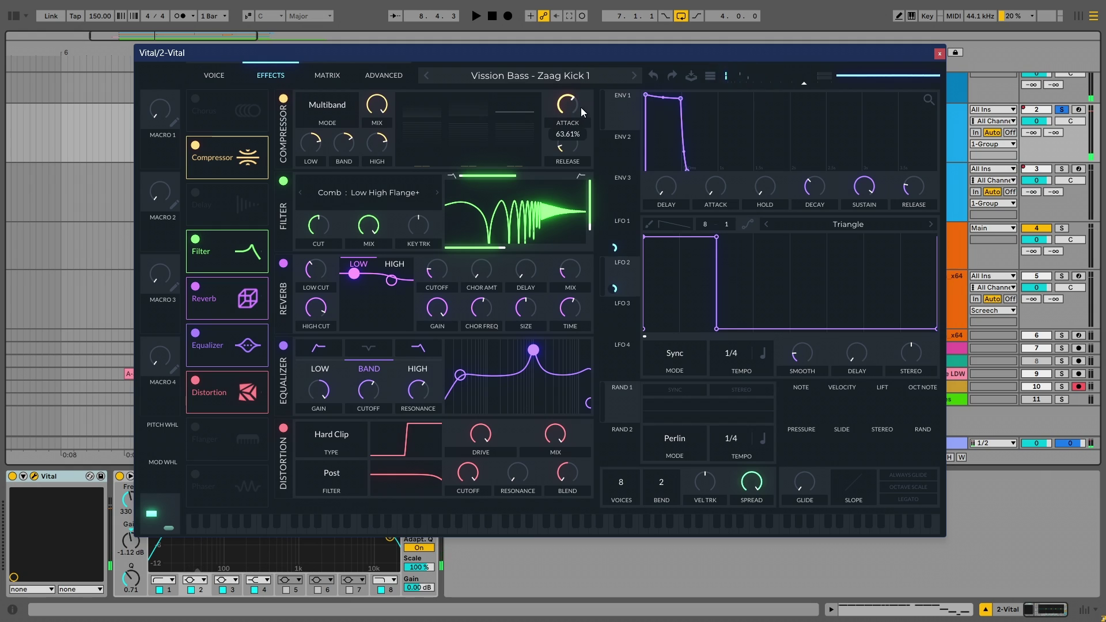
{"action": "left_click", "coordinate": [570, 522]}
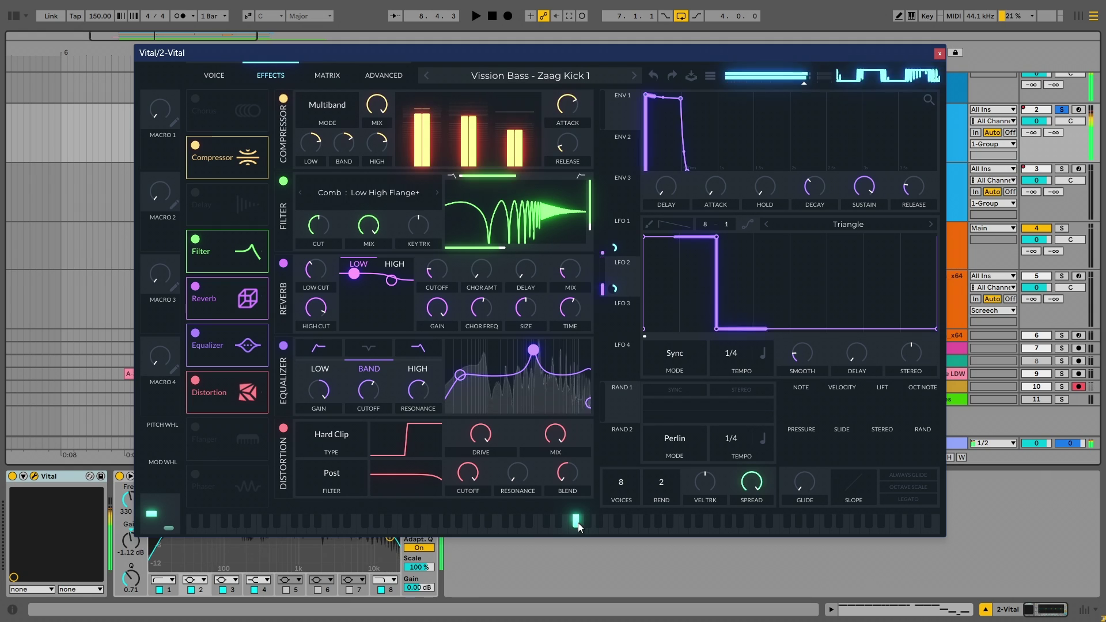
{"action": "left_click", "coordinate": [506, 522]}
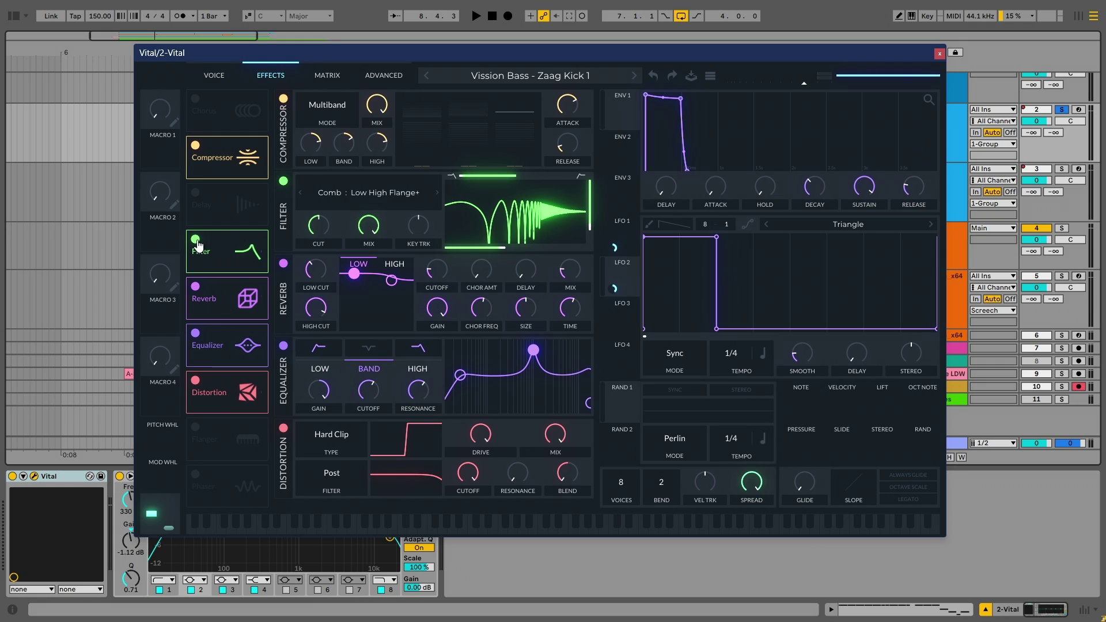
{"action": "left_click", "coordinate": [196, 240]}
{"action": "left_click", "coordinate": [506, 522]}
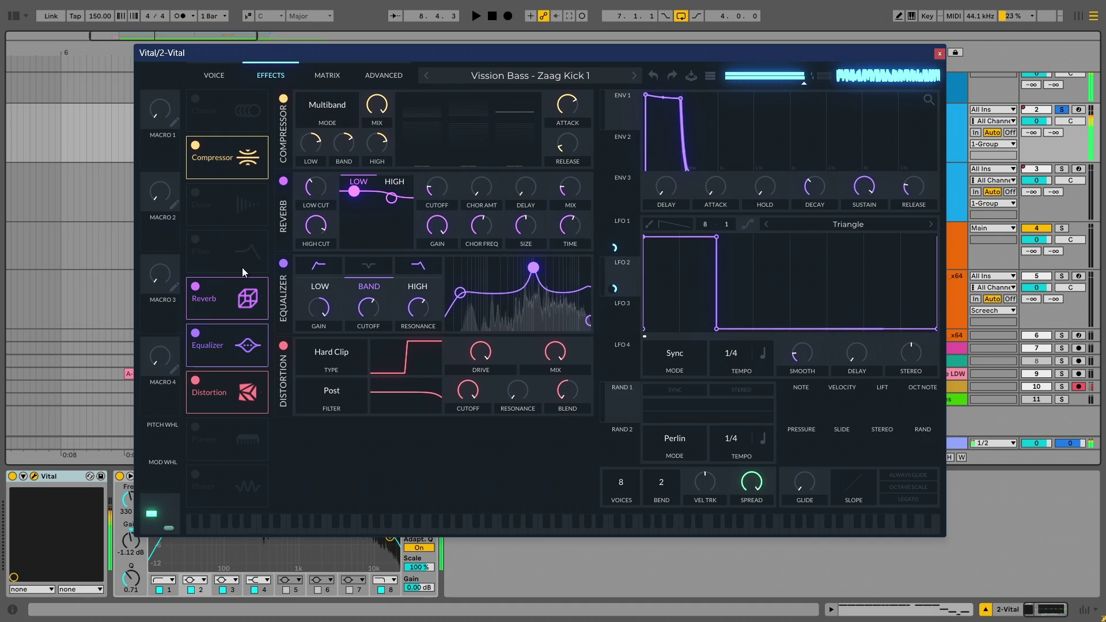
{"action": "left_click", "coordinate": [196, 239]}
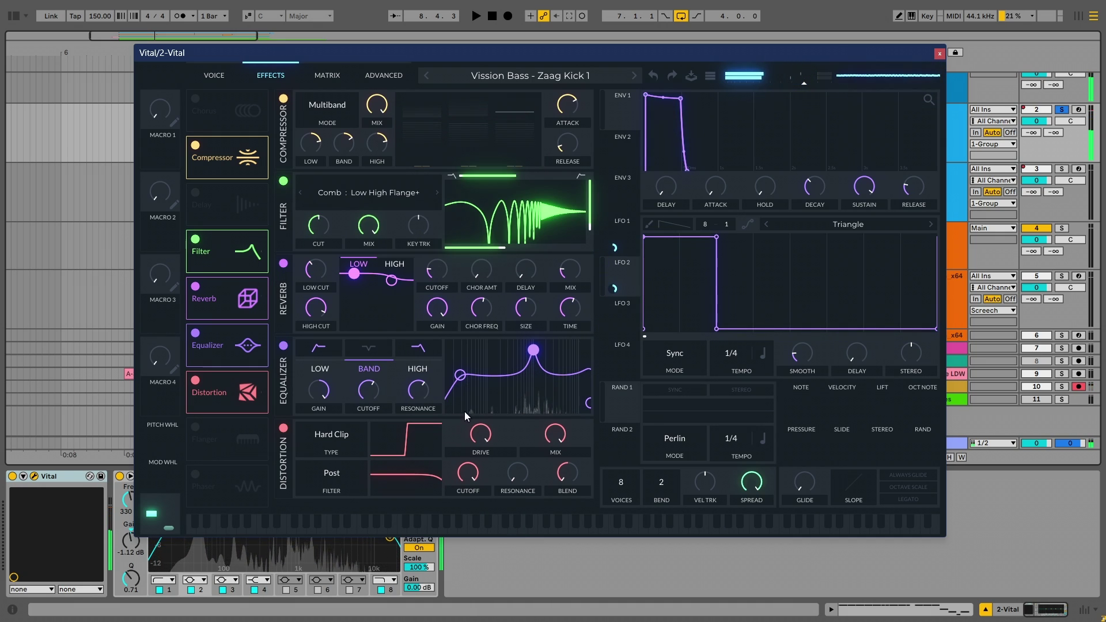
{"action": "left_click", "coordinate": [504, 522]}
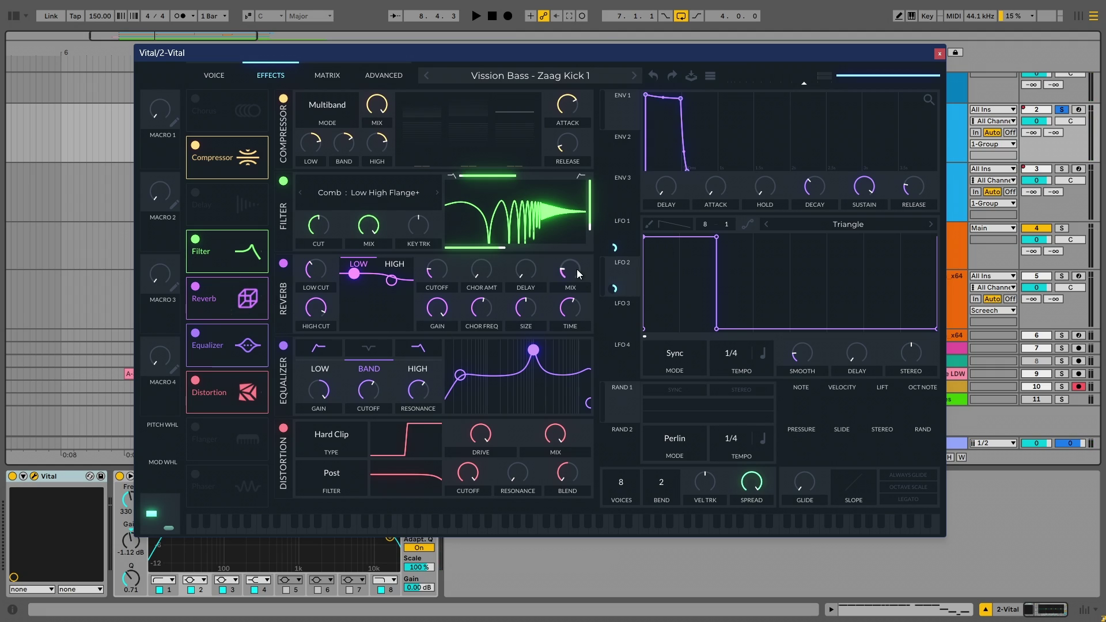
{"action": "mouse_move", "coordinate": [577, 272]}
{"action": "mouse_move", "coordinate": [527, 315]}
{"action": "mouse_move", "coordinate": [576, 321]}
{"action": "left_click", "coordinate": [196, 287]}
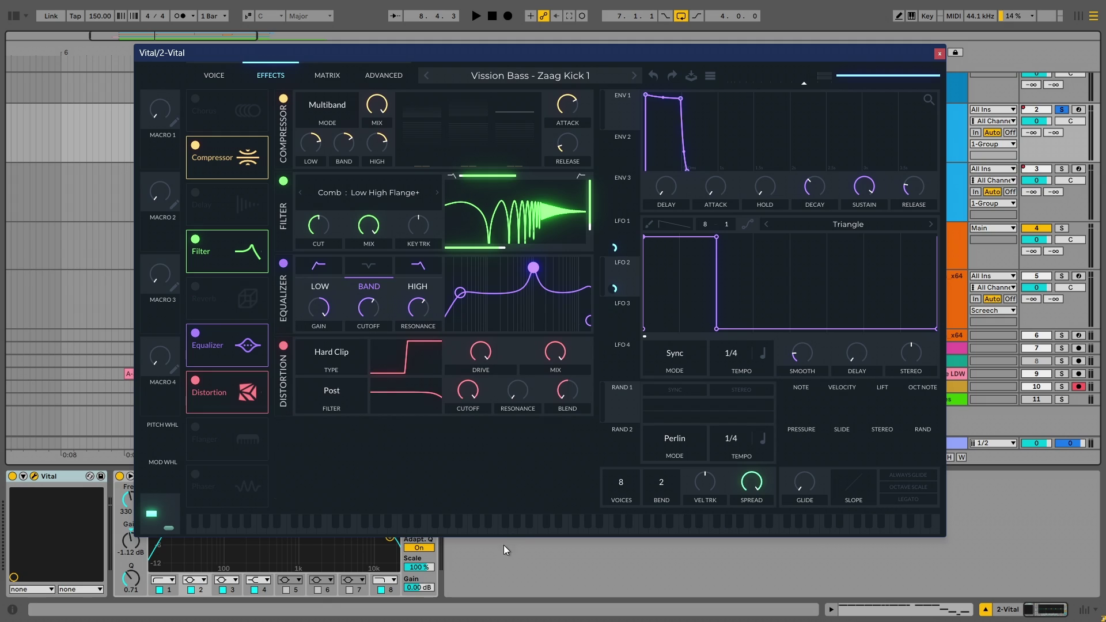
{"action": "left_click", "coordinate": [506, 517]}
{"action": "left_click", "coordinate": [195, 287]}
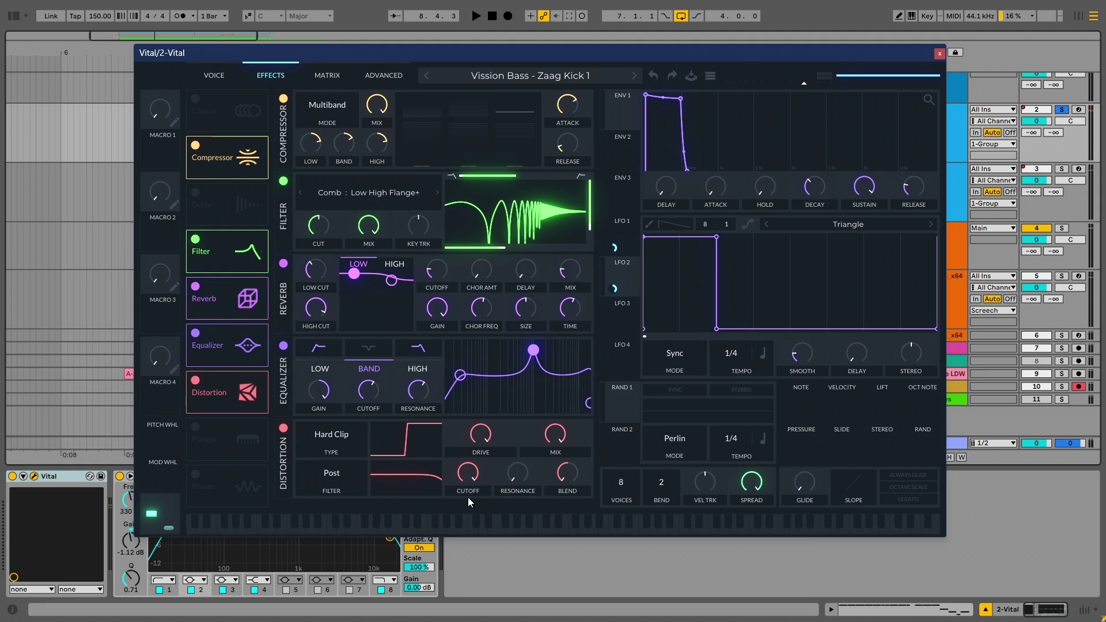
{"action": "left_click", "coordinate": [504, 525]}
{"action": "left_click", "coordinate": [196, 336]}
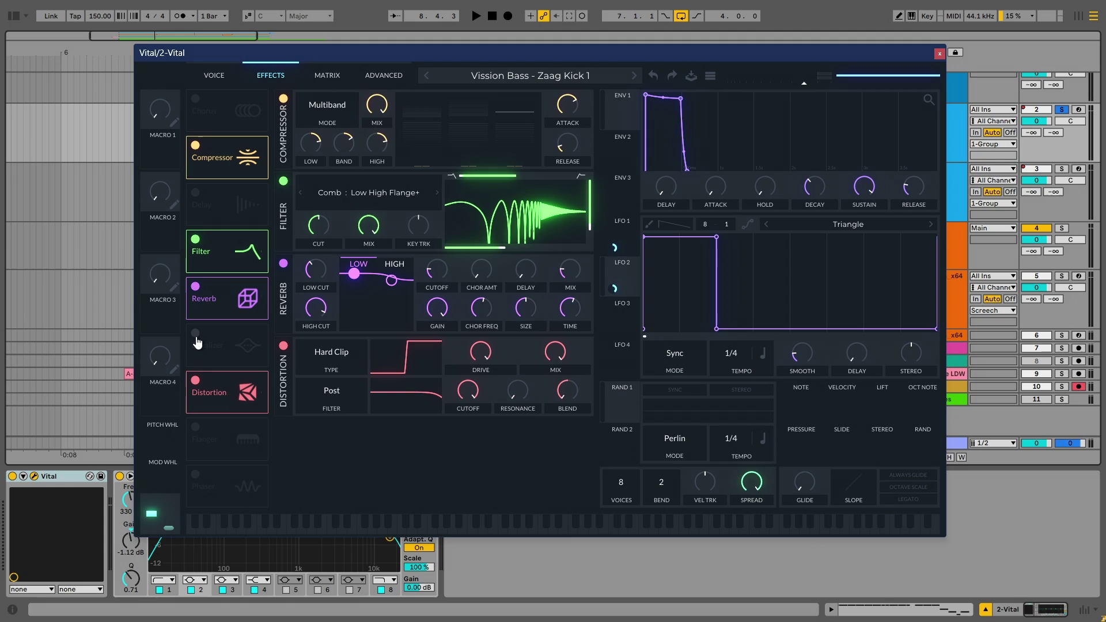
{"action": "left_click", "coordinate": [507, 524]}
{"action": "left_click", "coordinate": [201, 341]}
{"action": "left_click", "coordinate": [505, 523]}
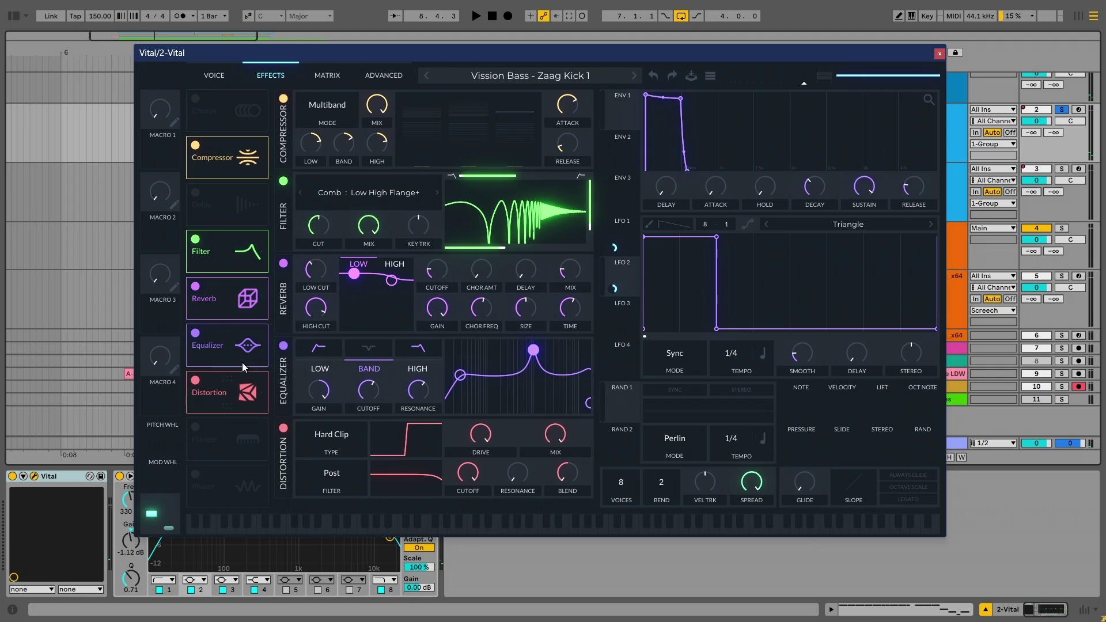
- Keep Hard Clip as the distortion type and raise its drive to 30.00 dB
{"action": "left_click", "coordinate": [350, 442]}
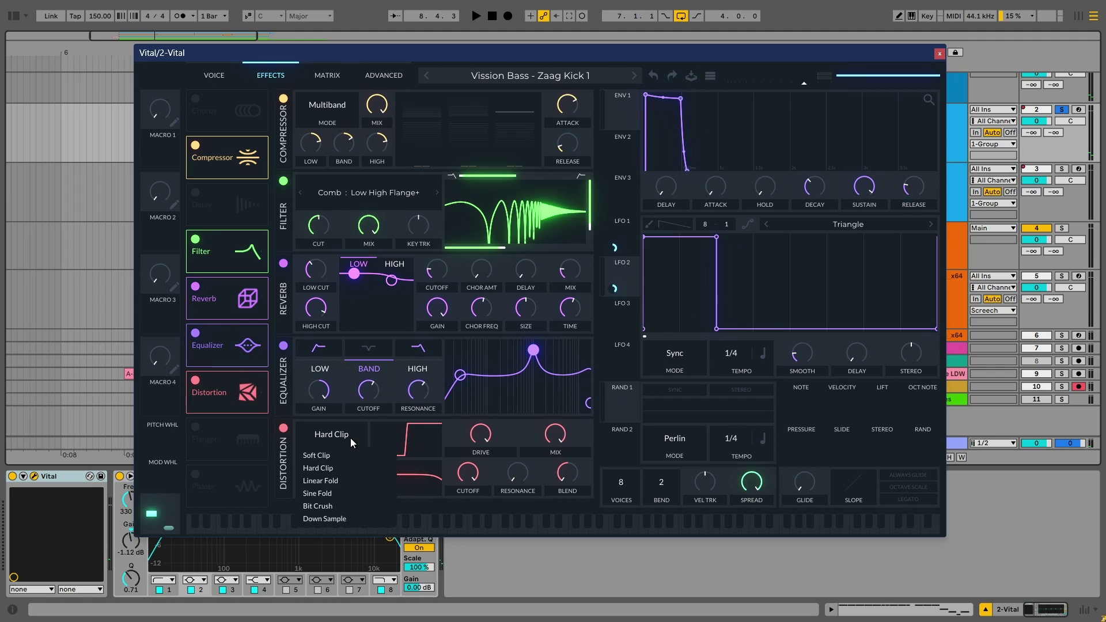
{"action": "left_click", "coordinate": [350, 438]}
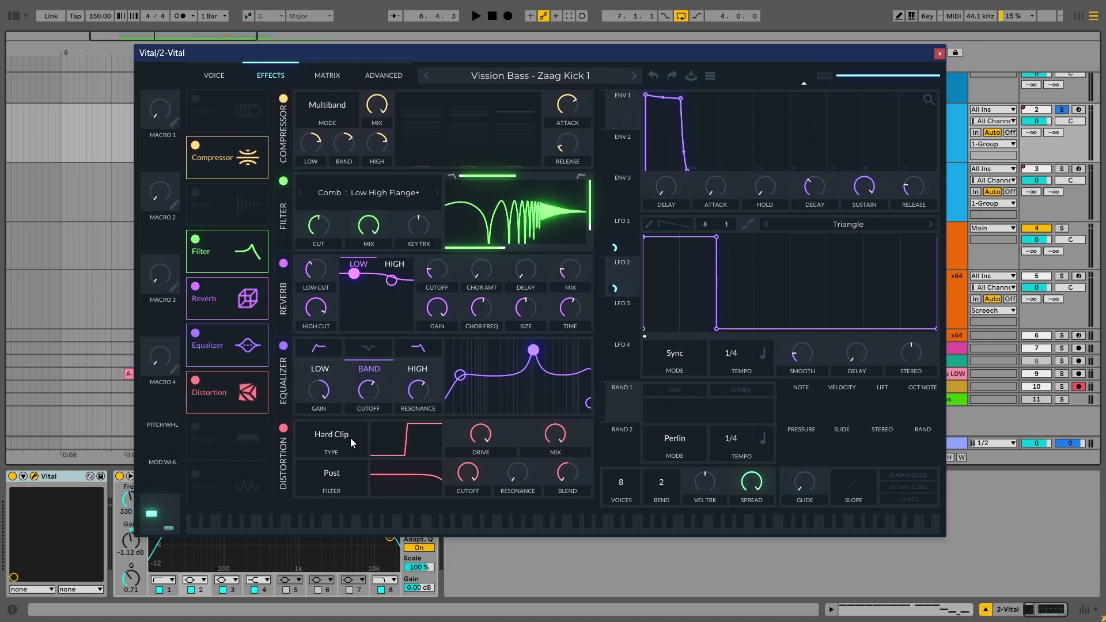
{"action": "left_click", "coordinate": [350, 438]}
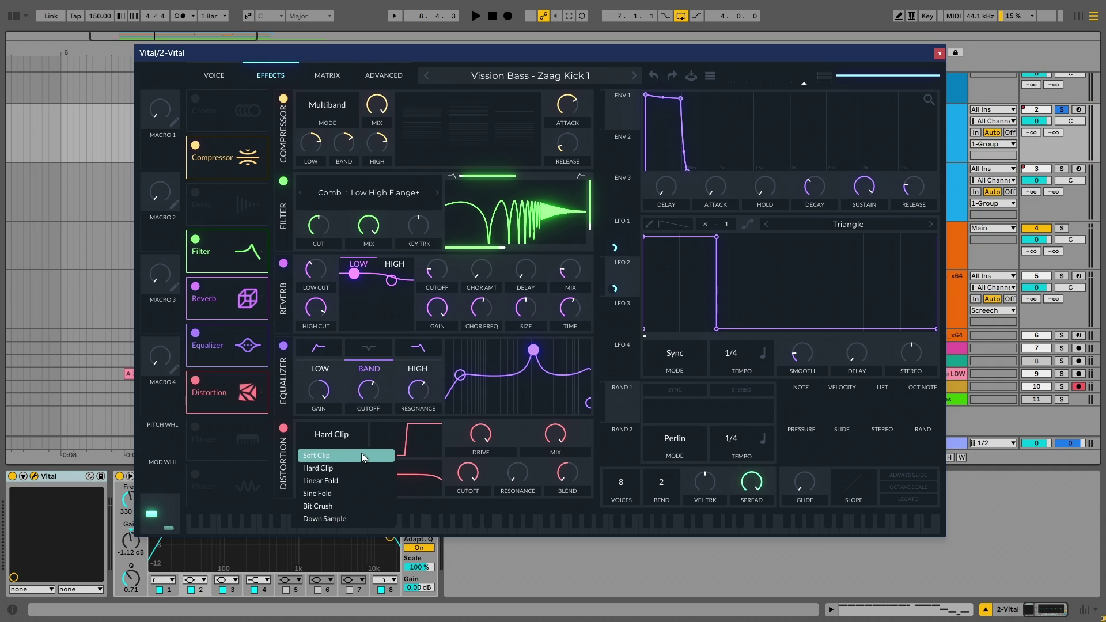
{"action": "left_click", "coordinate": [332, 468]}
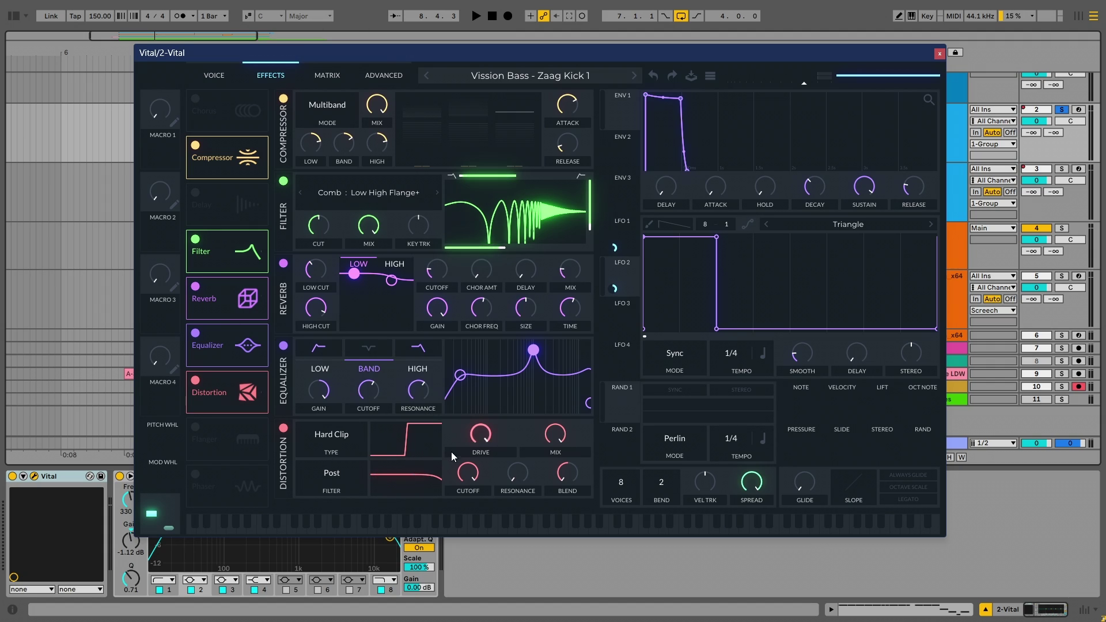
{"action": "mouse_move", "coordinate": [470, 435]}
{"action": "left_click_drag", "start_coordinate": [472, 434], "coordinate": [489, 417]}
- Keep the distortion's filter placement at Post
{"action": "left_click", "coordinate": [334, 477]}
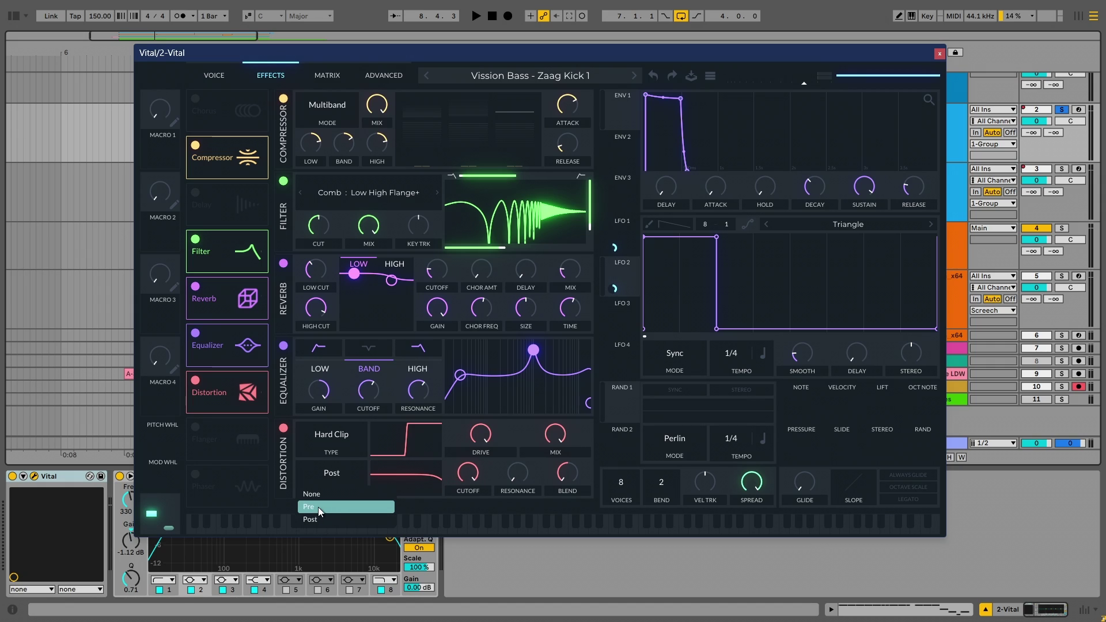
{"action": "left_click", "coordinate": [334, 475]}
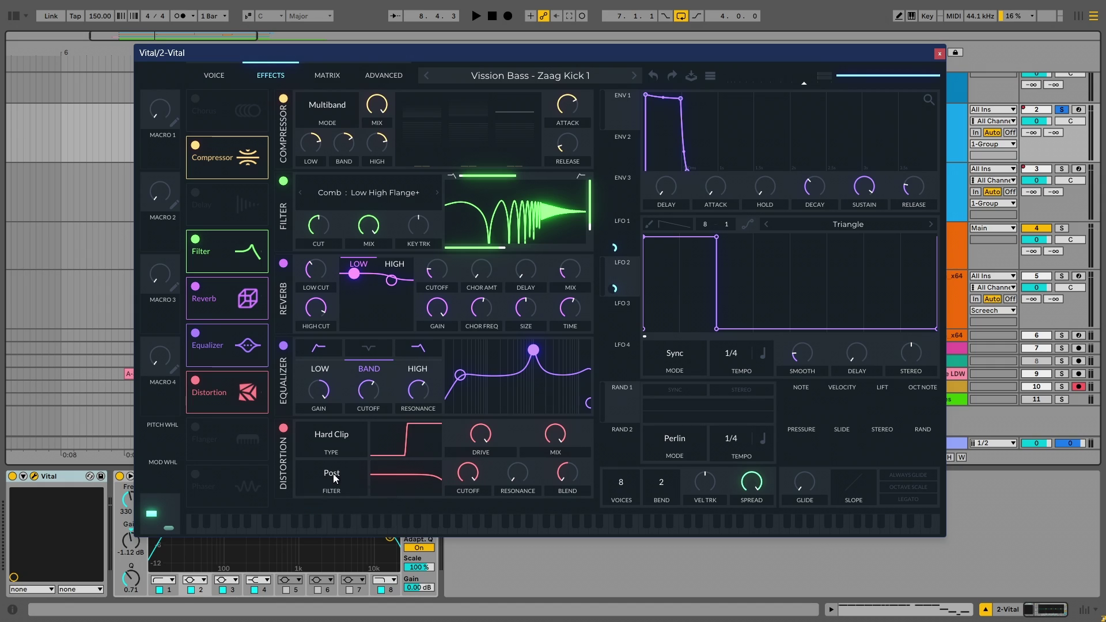
{"action": "left_click", "coordinate": [334, 477]}
{"action": "left_click", "coordinate": [340, 479]}
- Review the LFO 1 → Osc 2 Level and LFO 2 → Osc 3 Level routings, then return to oscillators
{"action": "left_click", "coordinate": [329, 75]}
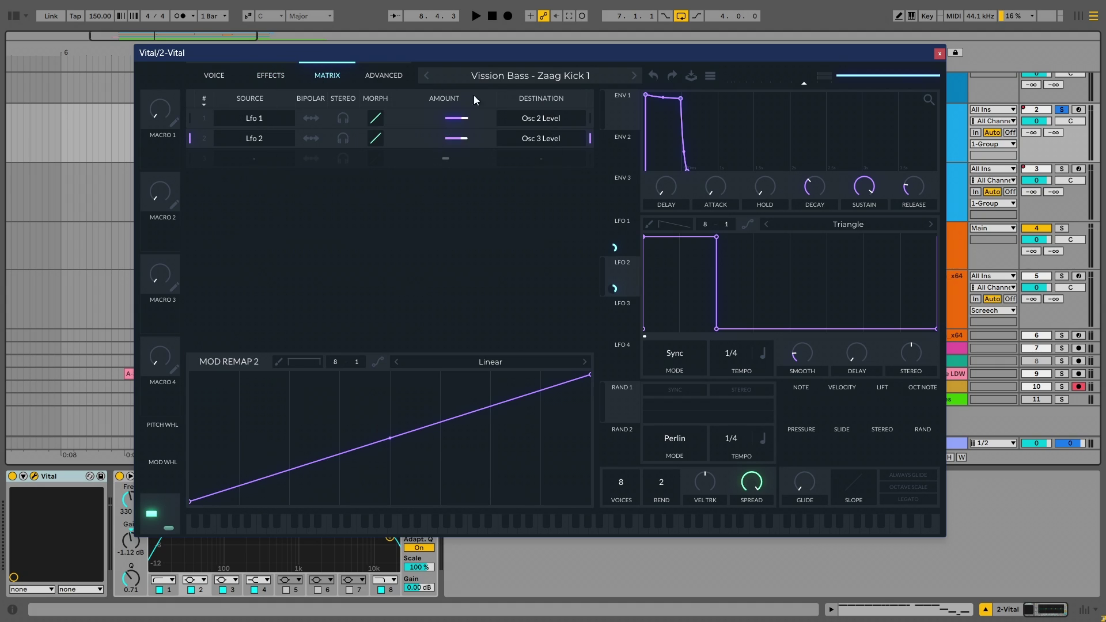
{"action": "left_click", "coordinate": [218, 76]}
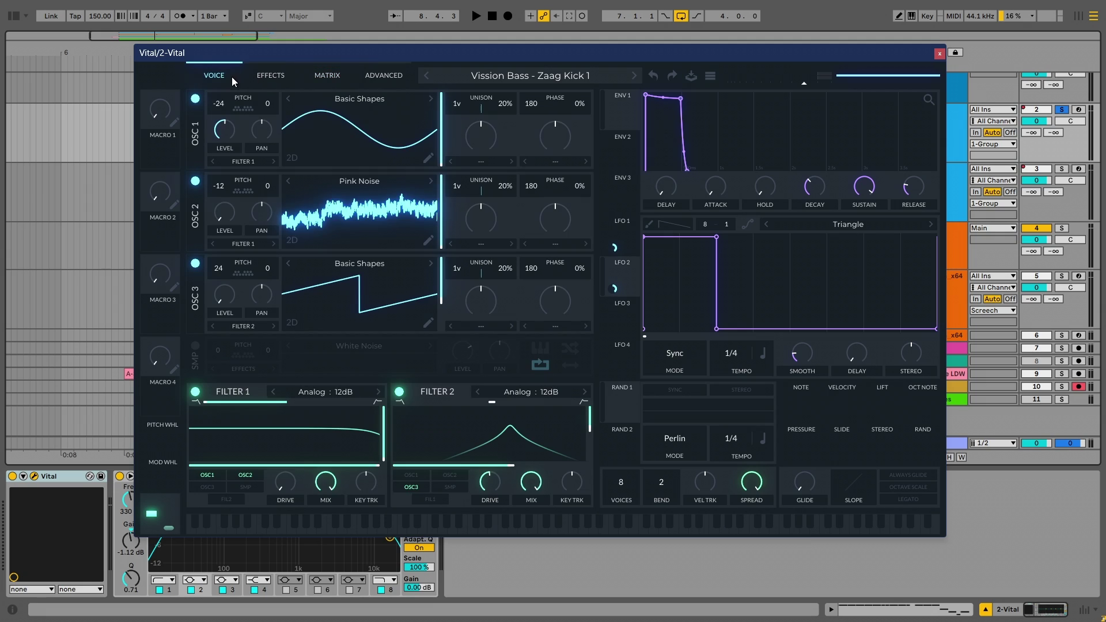